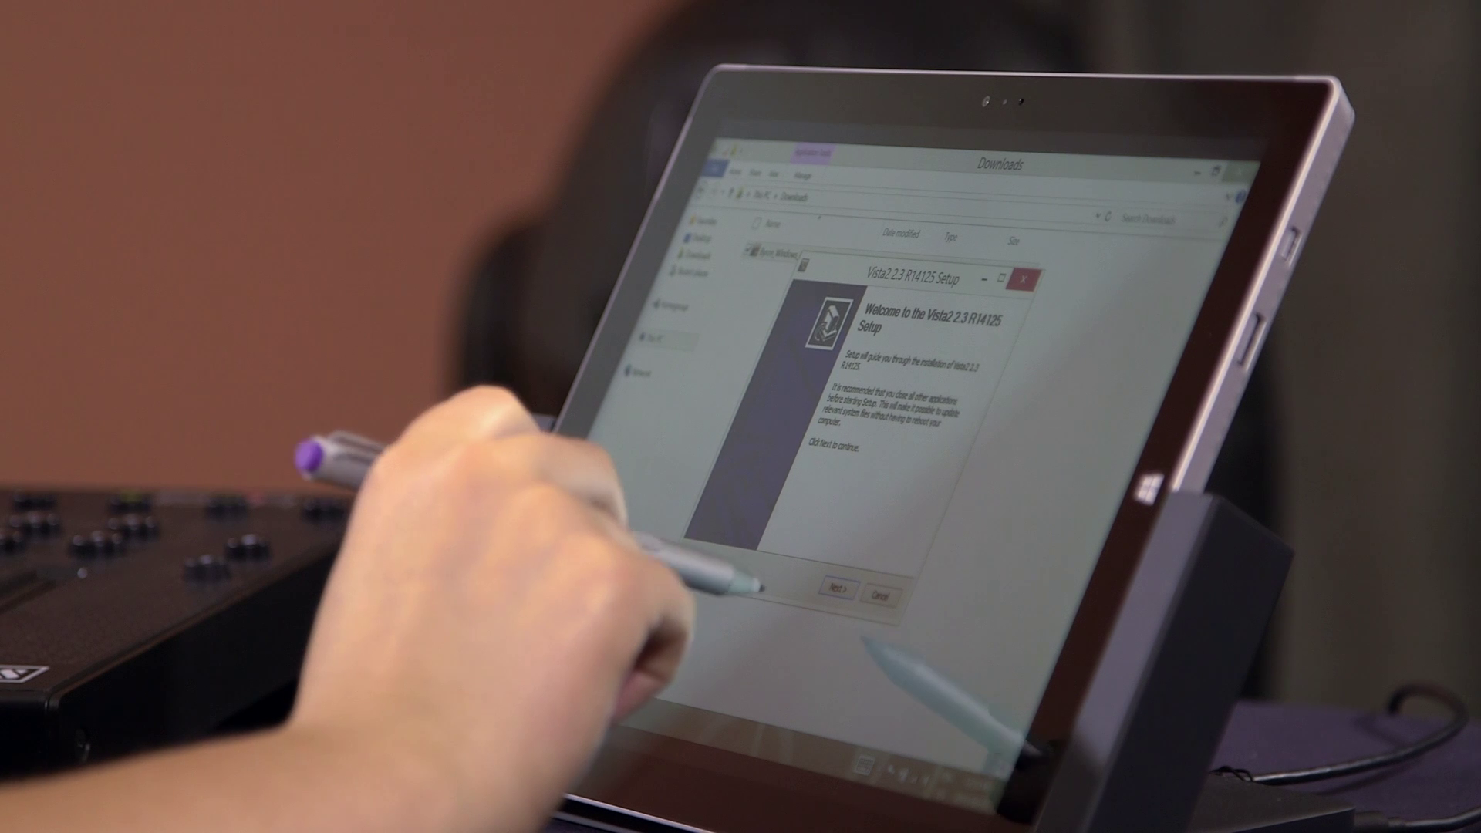
Continue past the Vista2 2.3 installer's Welcome page with Next
{"action": "left_click", "coordinate": [833, 587]}
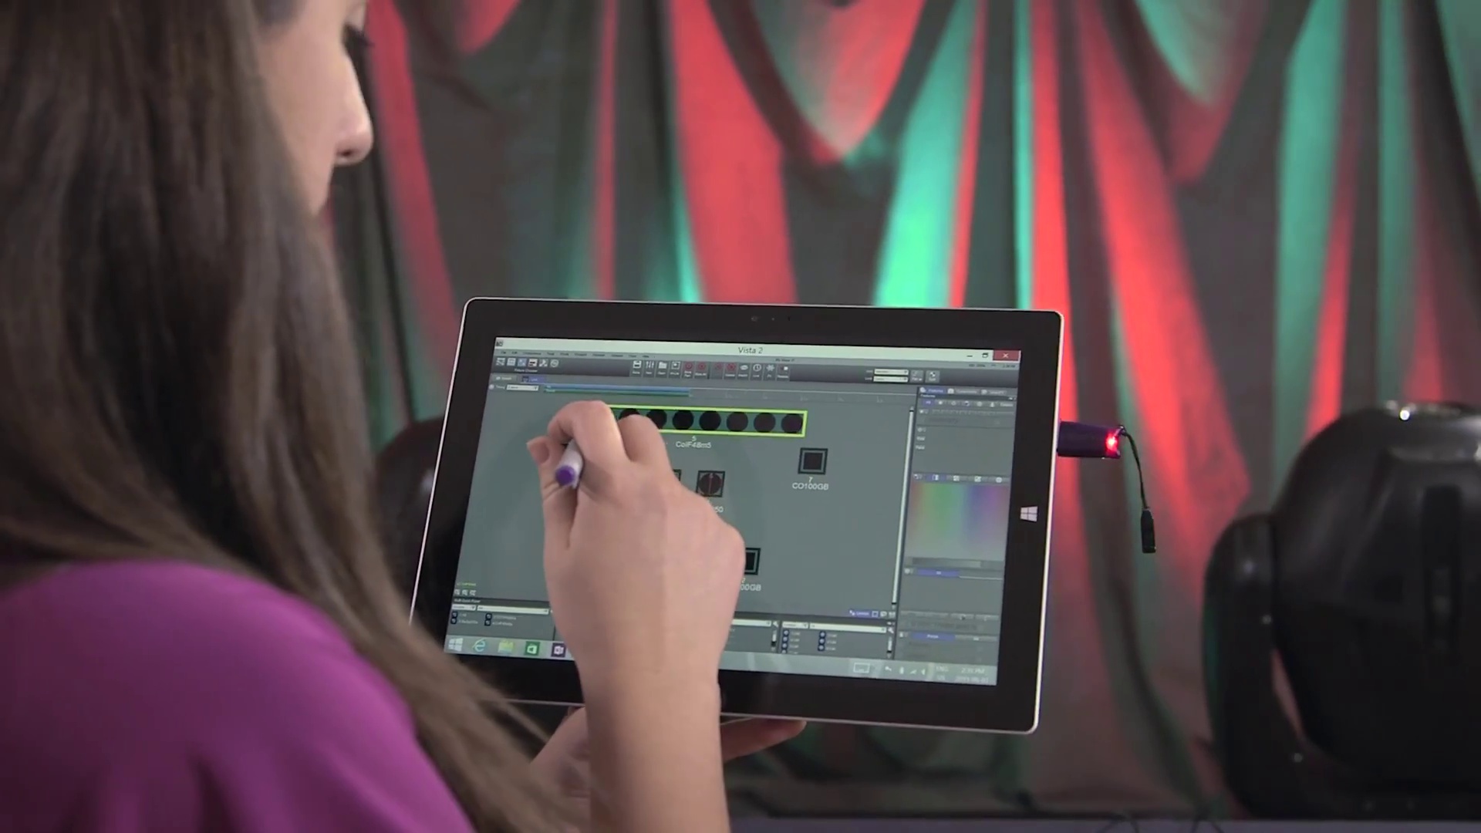
Select the ColF48m5 bar cells and add two CO100GB fixtures to the selection
{"action": "left_click_drag", "start_coordinate": [585, 417], "coordinate": [573, 426]}
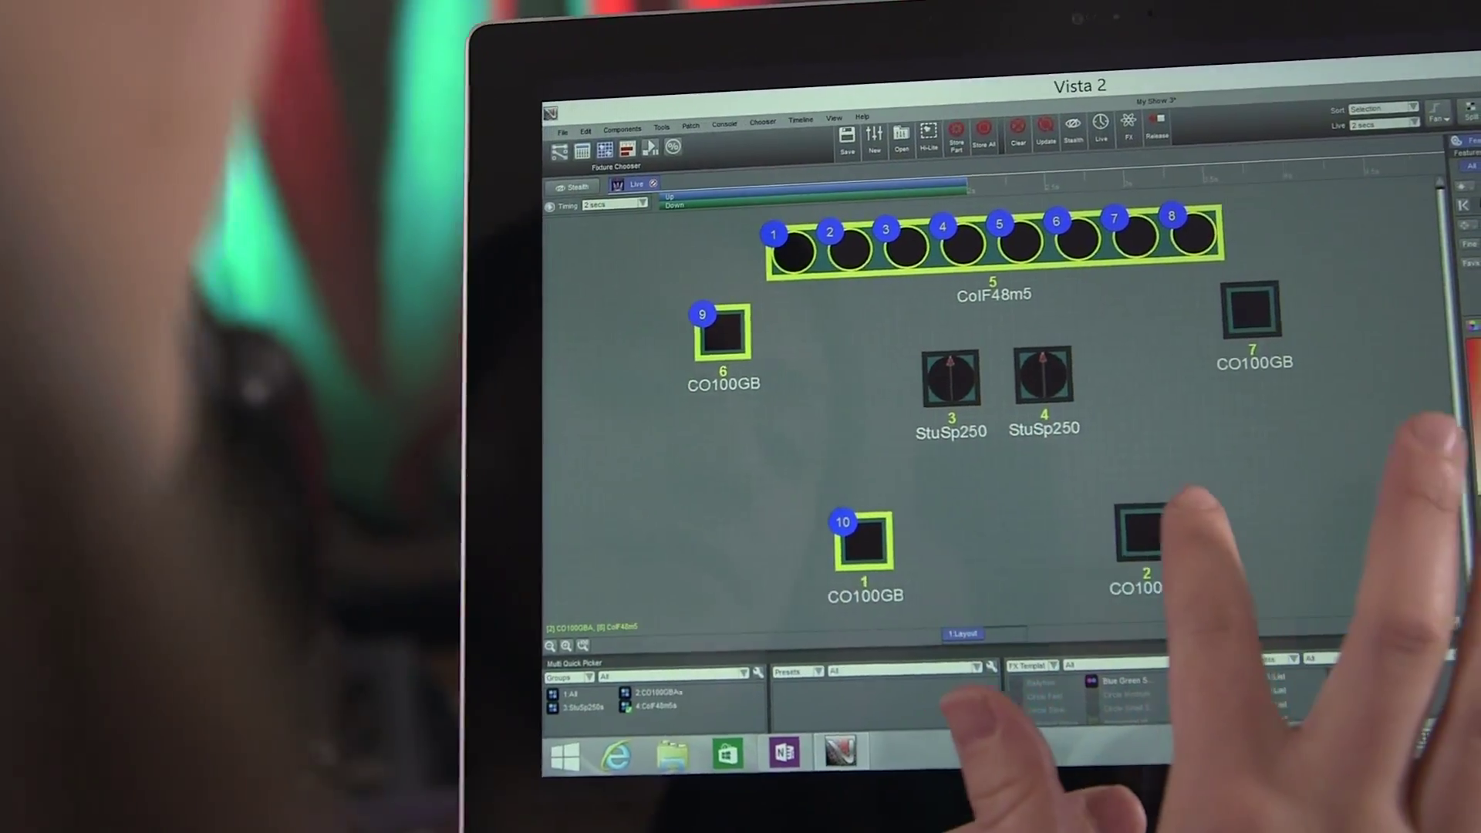
{"action": "left_click", "coordinate": [1142, 521]}
{"action": "left_click", "coordinate": [1242, 303]}
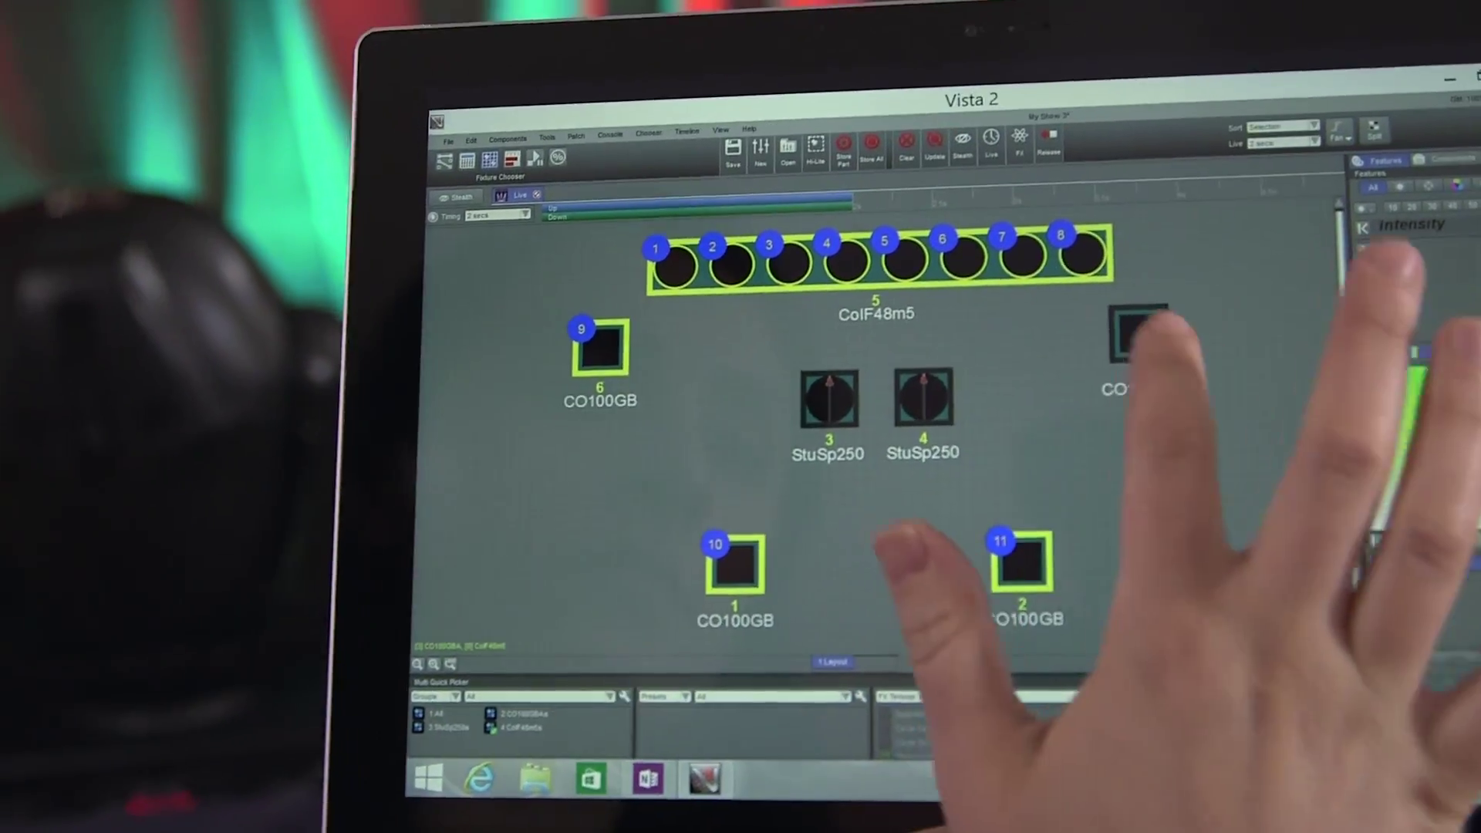